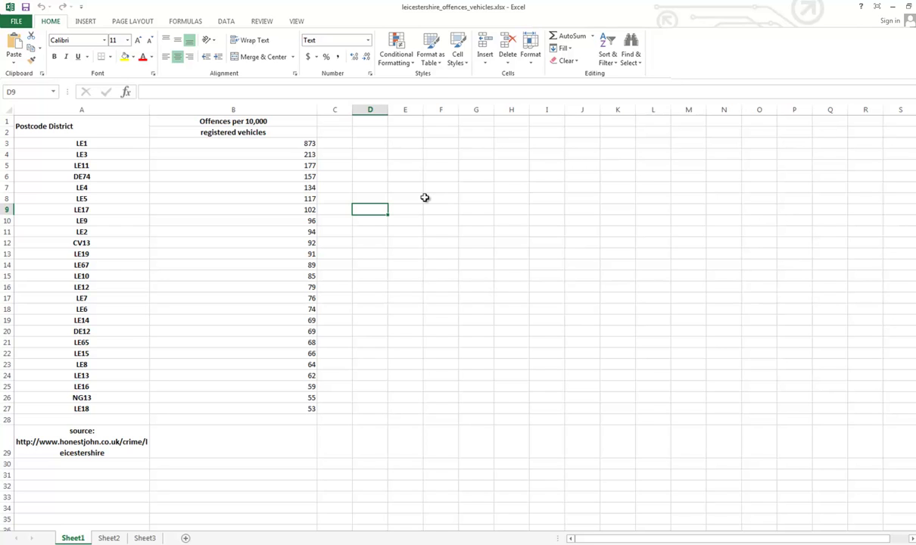
{"action": "left_click", "coordinate": [106, 442]}
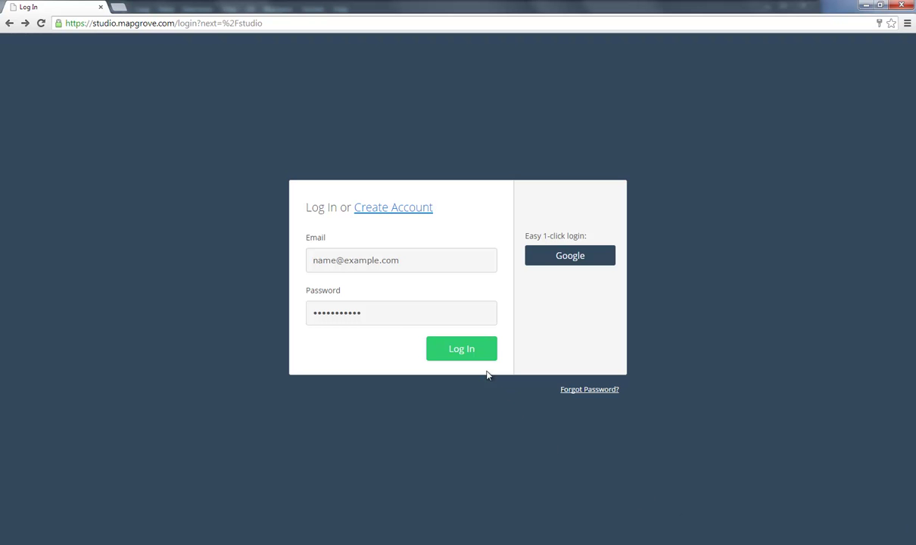
Step: Log in to MapGrove Studio and load the United Kingdom Postcode Districts (2015) map into the layer
{"action": "left_click", "coordinate": [470, 354]}
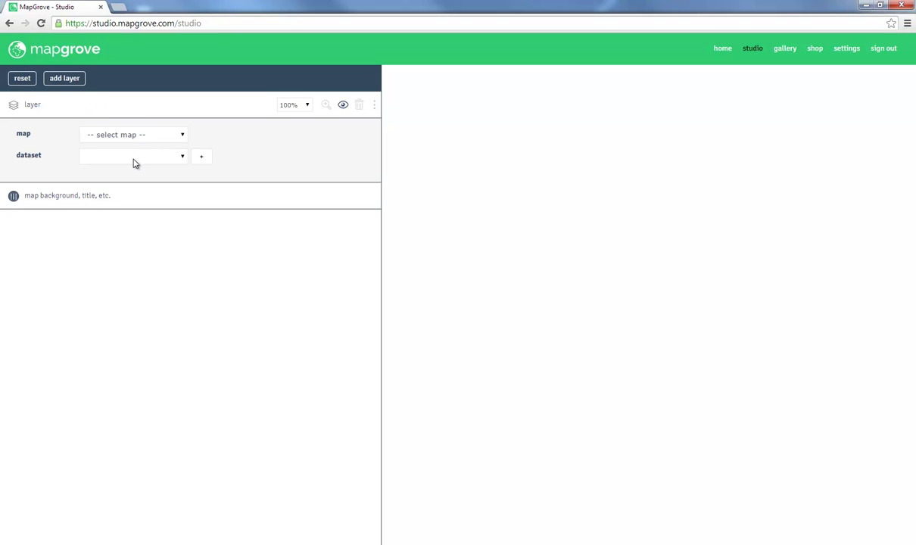
{"action": "left_click", "coordinate": [181, 136]}
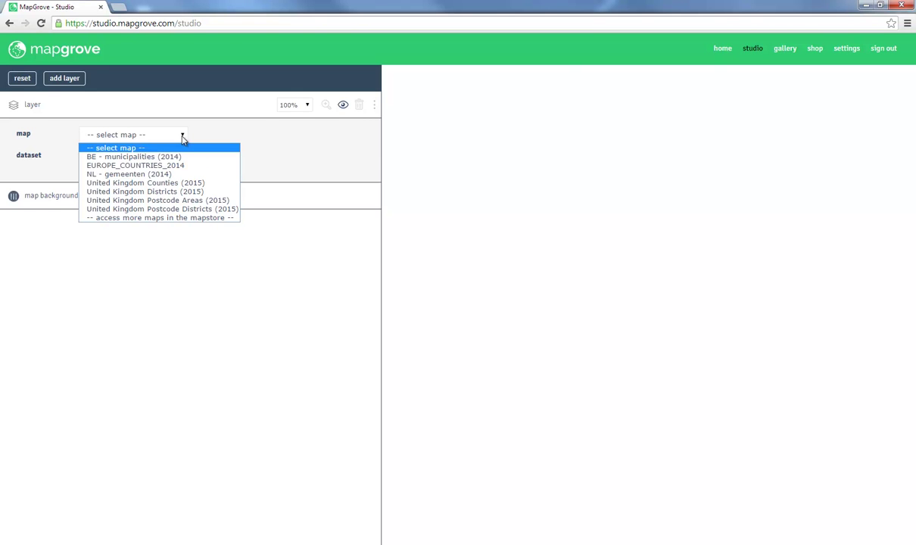
{"action": "left_click", "coordinate": [182, 209]}
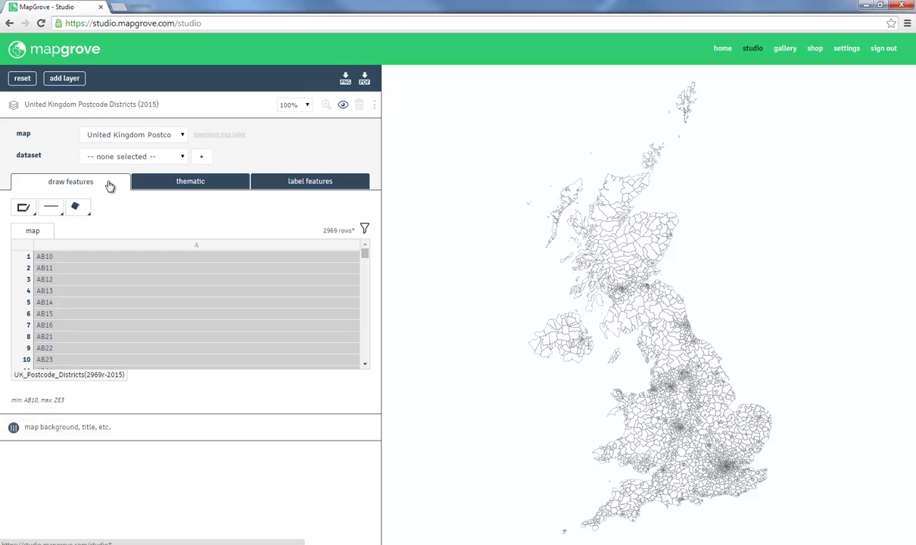
Step: Look through the layer's thematic and label feature settings, and return to the draw features table of postcode districts
{"action": "left_click", "coordinate": [174, 183]}
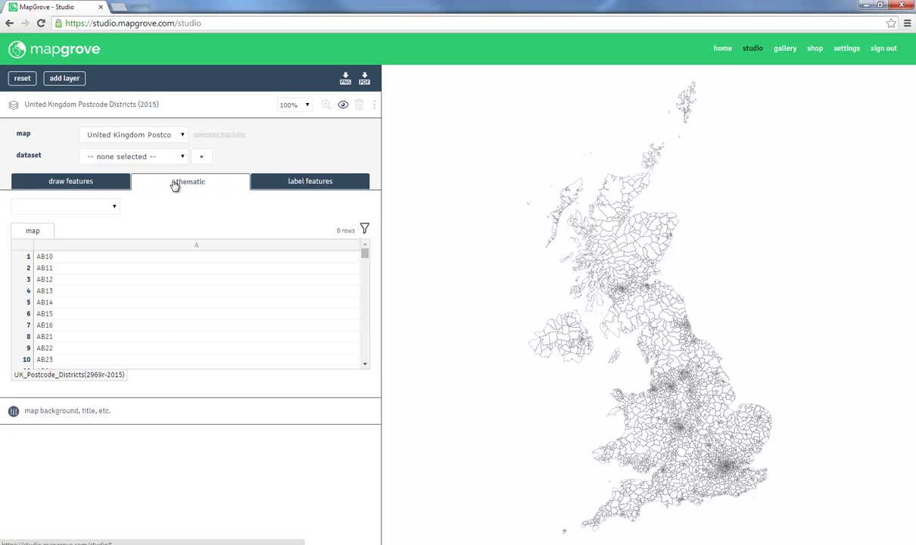
{"action": "left_click", "coordinate": [307, 185]}
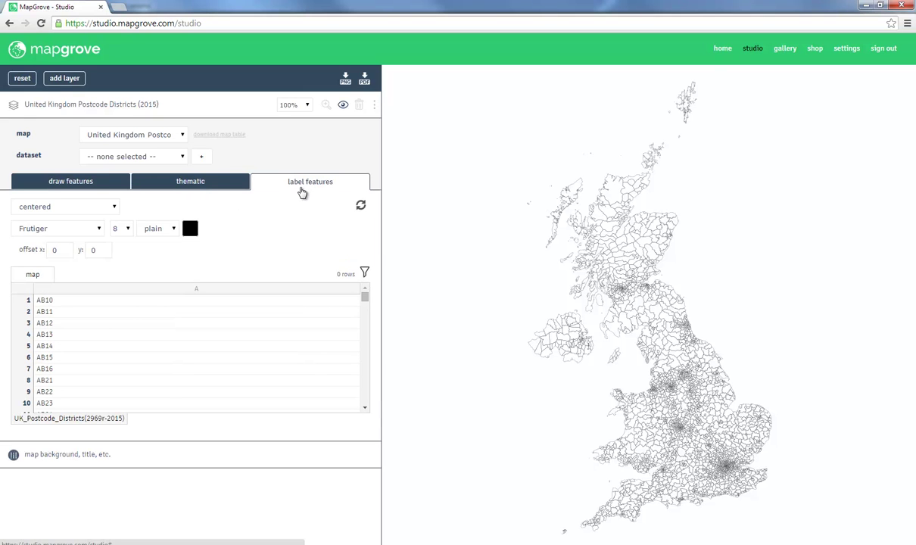
{"action": "left_click", "coordinate": [76, 186]}
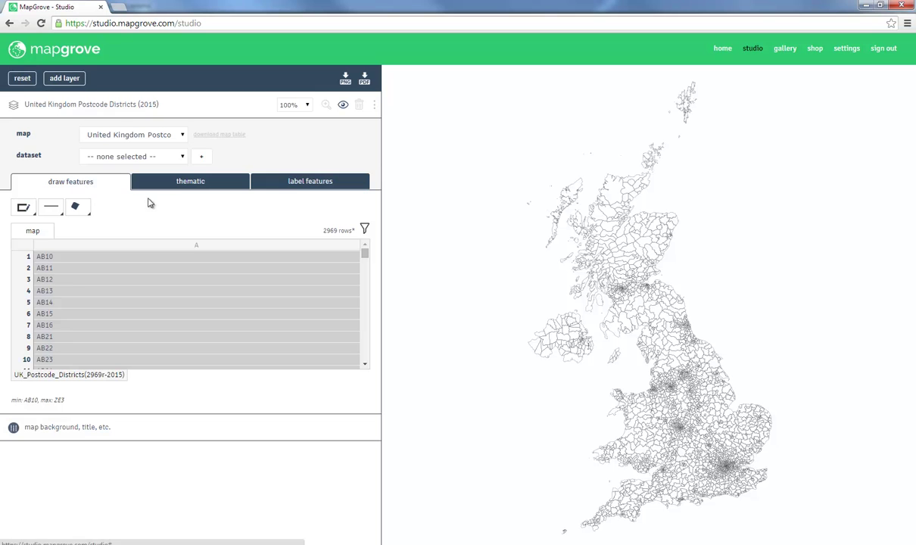
{"action": "mouse_move", "coordinate": [365, 252]}
{"action": "left_mouse_down"}
{"action": "mouse_move", "coordinate": [370, 365]}
{"action": "mouse_move", "coordinate": [371, 248]}
{"action": "left_mouse_up"}
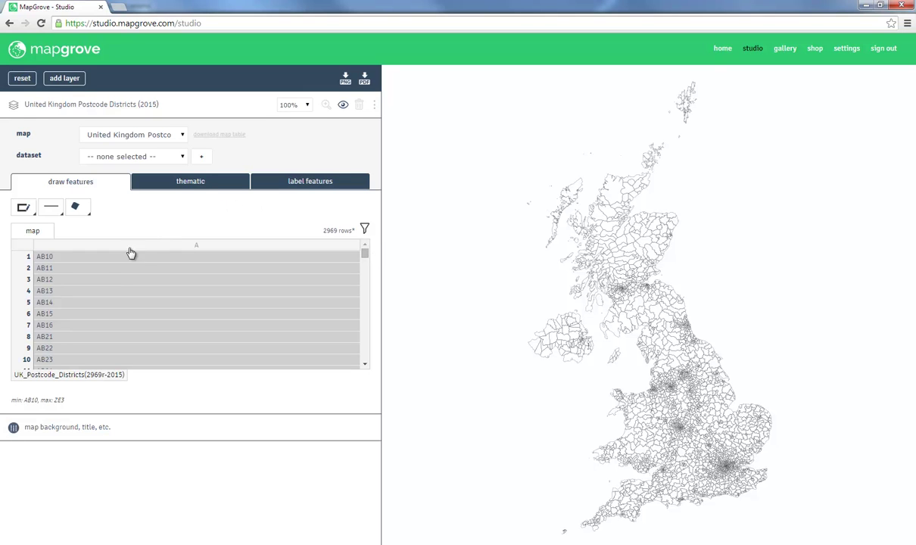
Step: Try hiding individual districts such as AB14, AB15 and AB23, and toggle all districts of map column A on and off
{"action": "left_click", "coordinate": [85, 303]}
{"action": "left_click", "coordinate": [86, 315]}
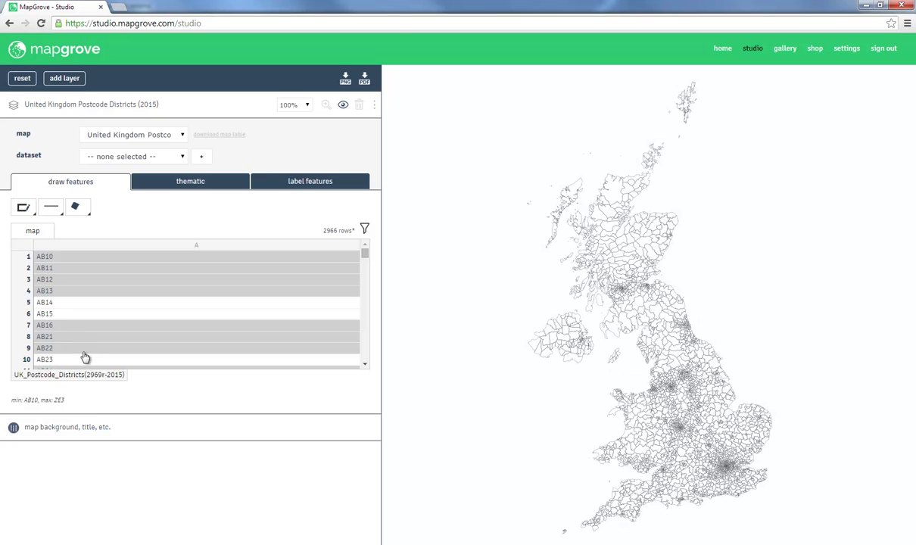
{"action": "left_click", "coordinate": [195, 248]}
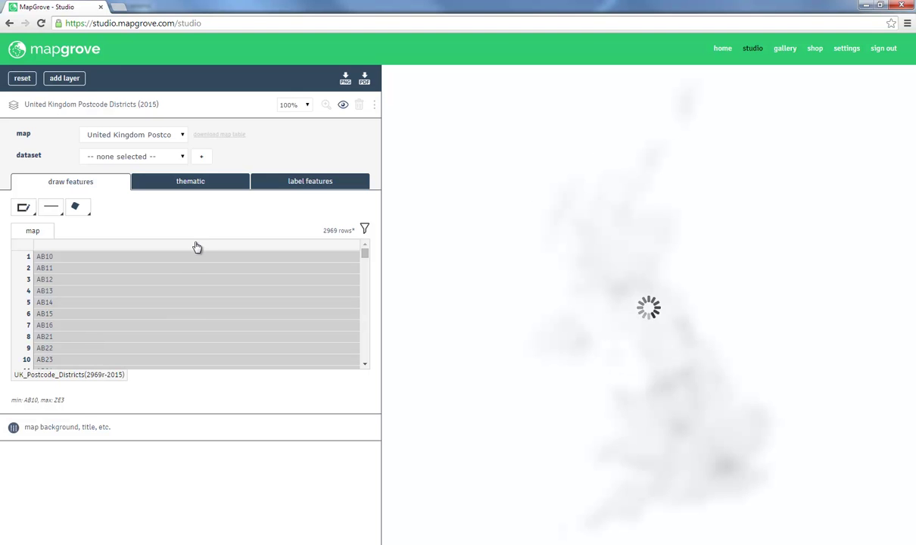
{"action": "left_click", "coordinate": [196, 248]}
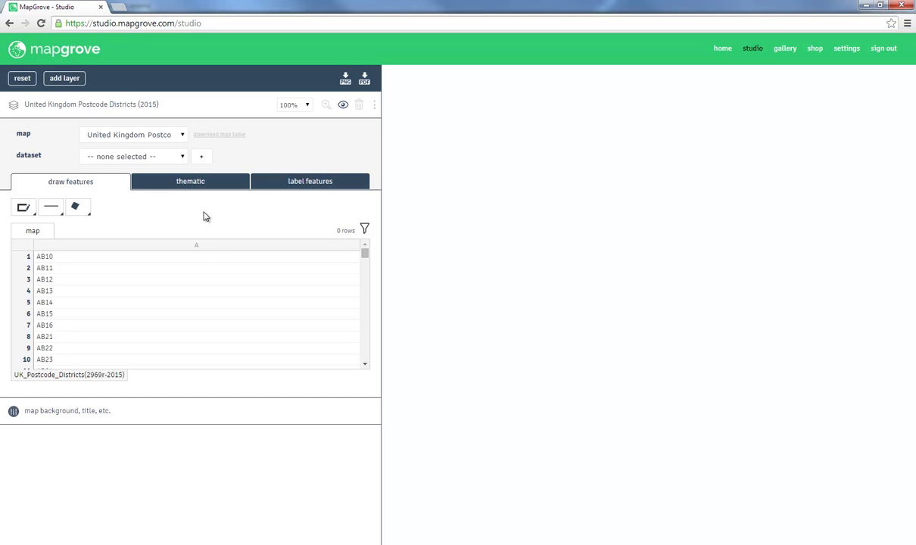
{"action": "left_click", "coordinate": [199, 250]}
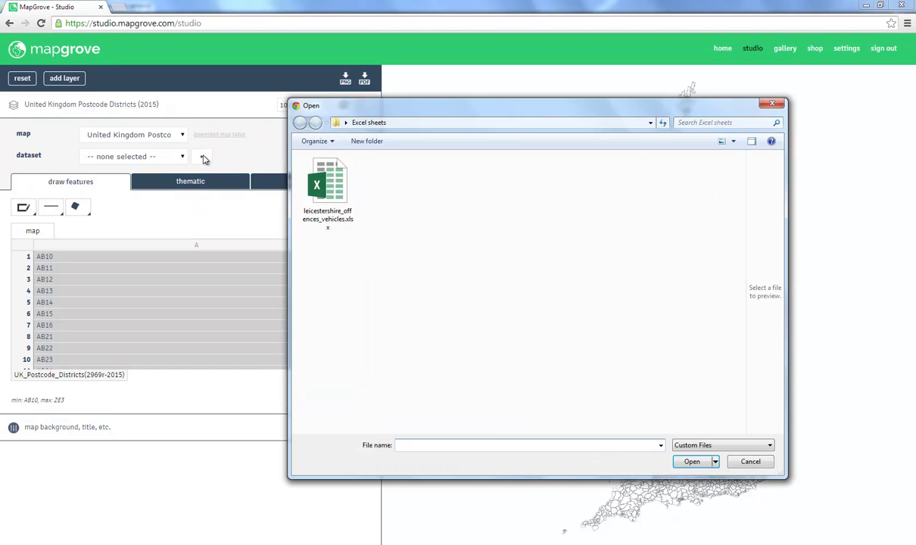
Step: Add the dataset leicestershire_offences_vehicles.xlsx to the layer, match its features by Col A and show the dataset table
{"action": "double_click", "coordinate": [314, 179]}
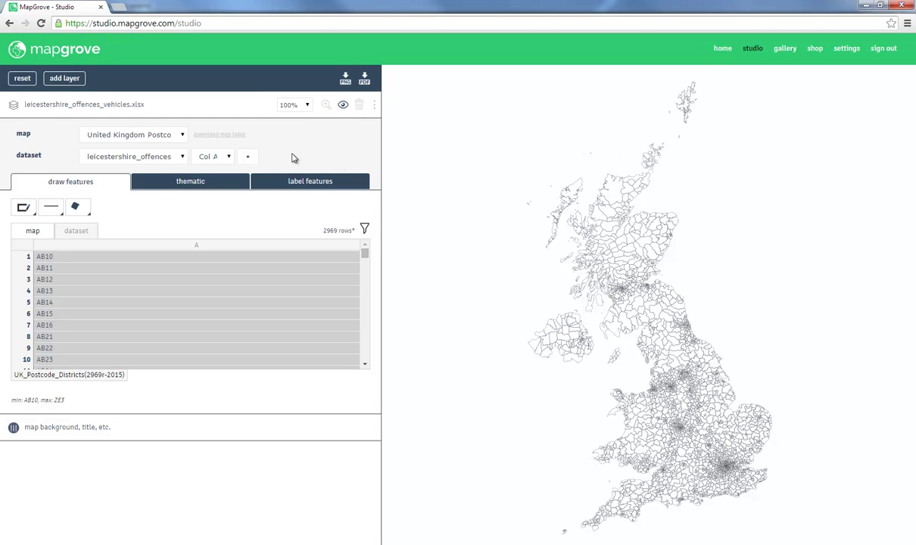
{"action": "left_click", "coordinate": [230, 157]}
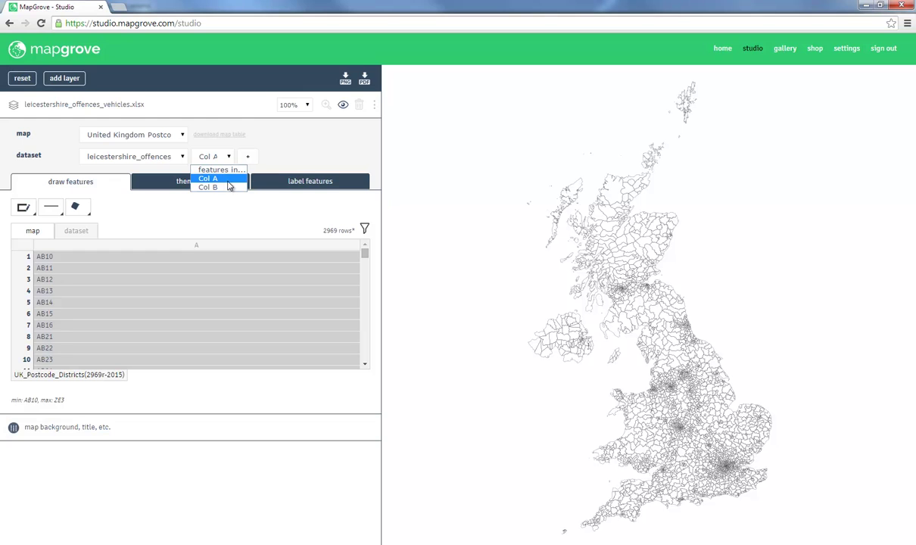
{"action": "left_click", "coordinate": [228, 179]}
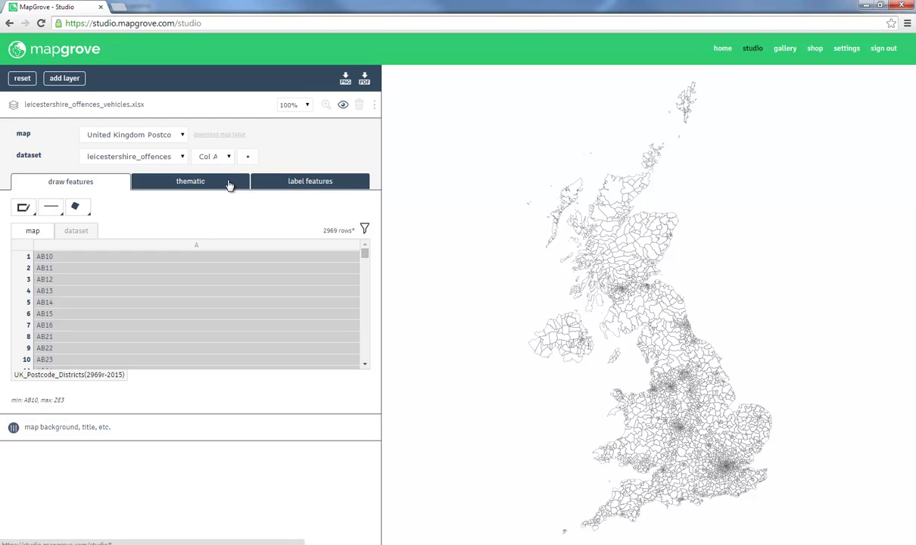
{"action": "left_click", "coordinate": [90, 233]}
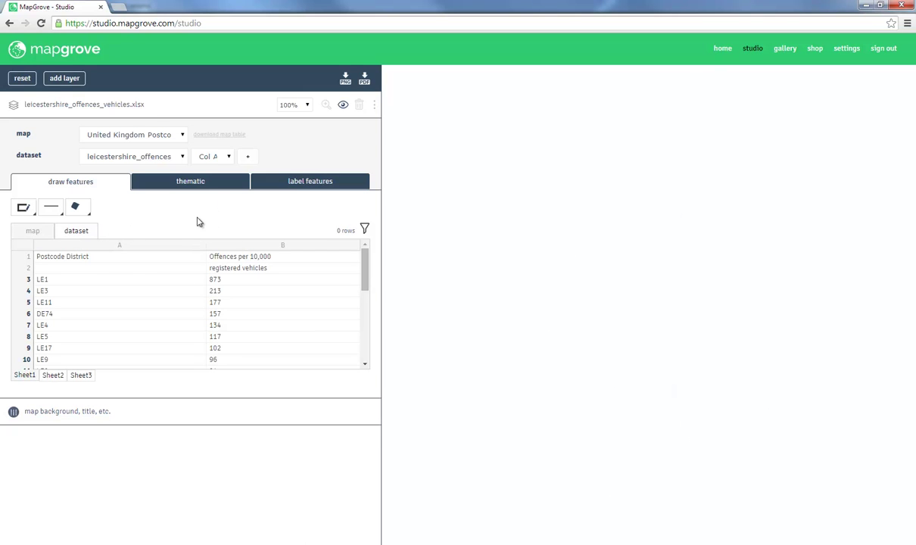
Step: Draw individual postcode districts from the dataset: LE3, LE4, LE17, LE19, LE67, LE2, LE11 and LE7
{"action": "left_click", "coordinate": [78, 294]}
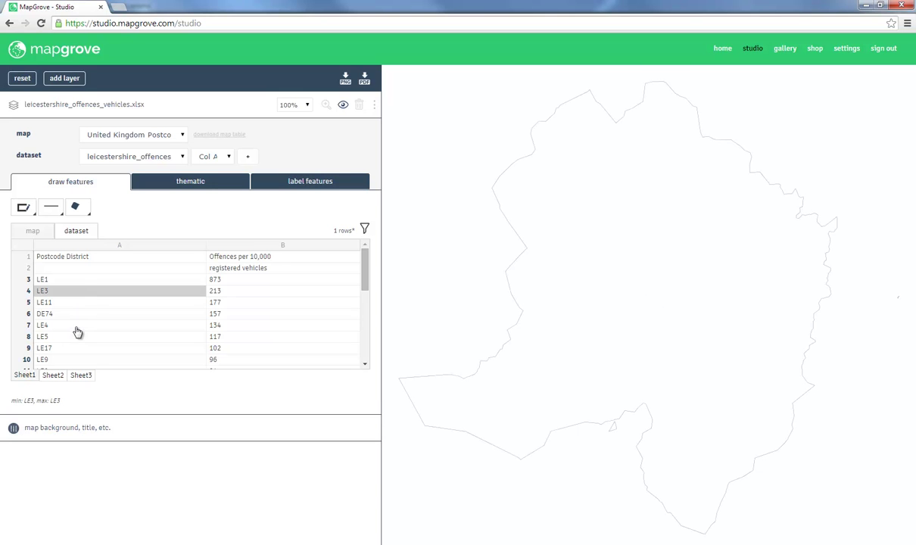
{"action": "left_click", "coordinate": [77, 327], "text": "ctrl"}
{"action": "left_click", "coordinate": [82, 348], "text": "ctrl"}
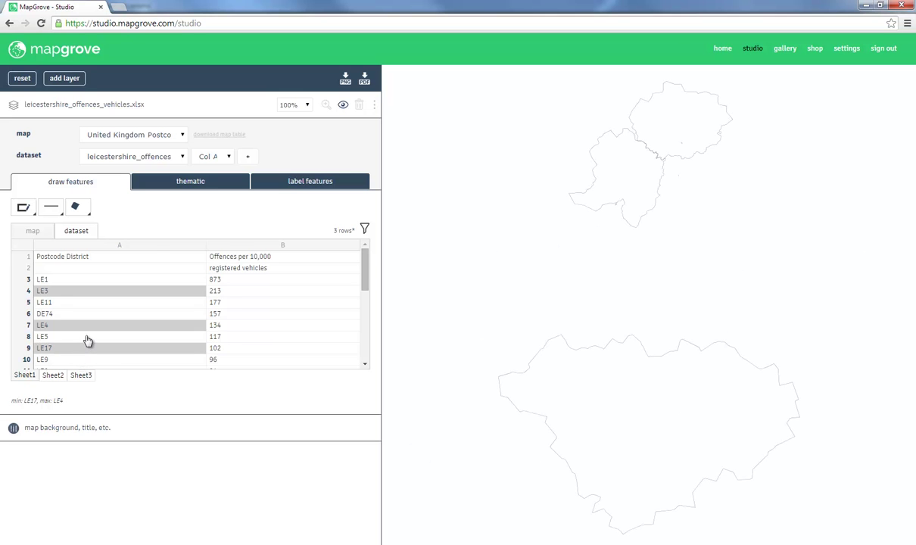
{"action": "scroll", "coordinate": [87, 341], "scroll_direction": "down", "scroll_amount": 2}
{"action": "left_click", "coordinate": [85, 339], "text": "ctrl"}
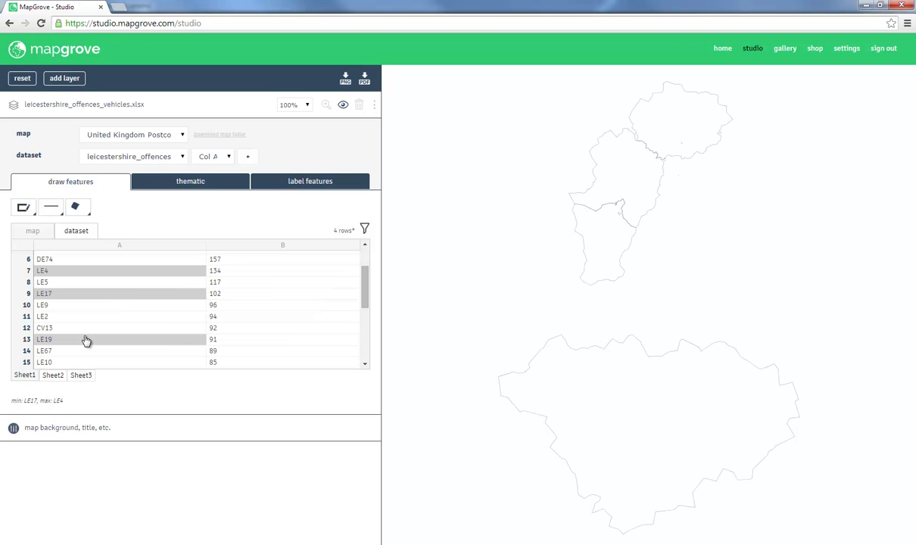
{"action": "left_click", "coordinate": [86, 350], "text": "ctrl"}
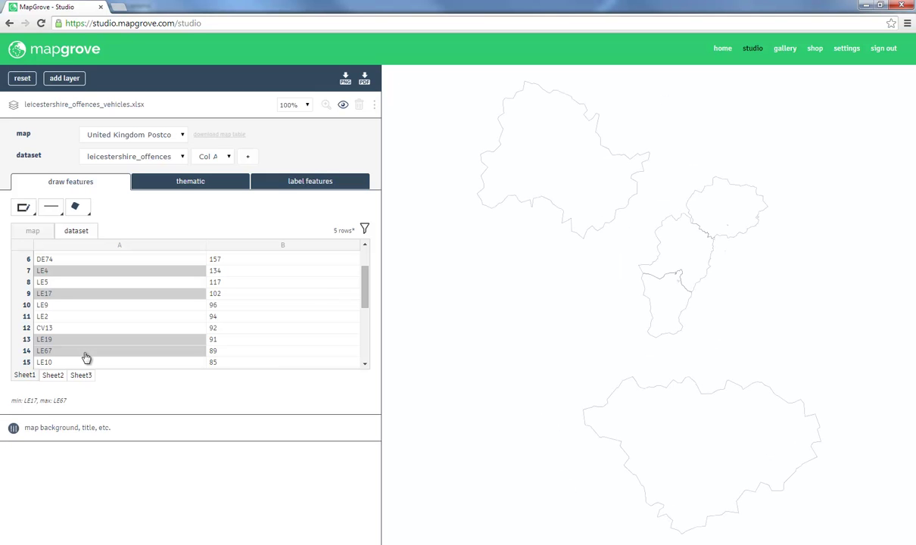
{"action": "left_click", "coordinate": [83, 317], "text": "ctrl"}
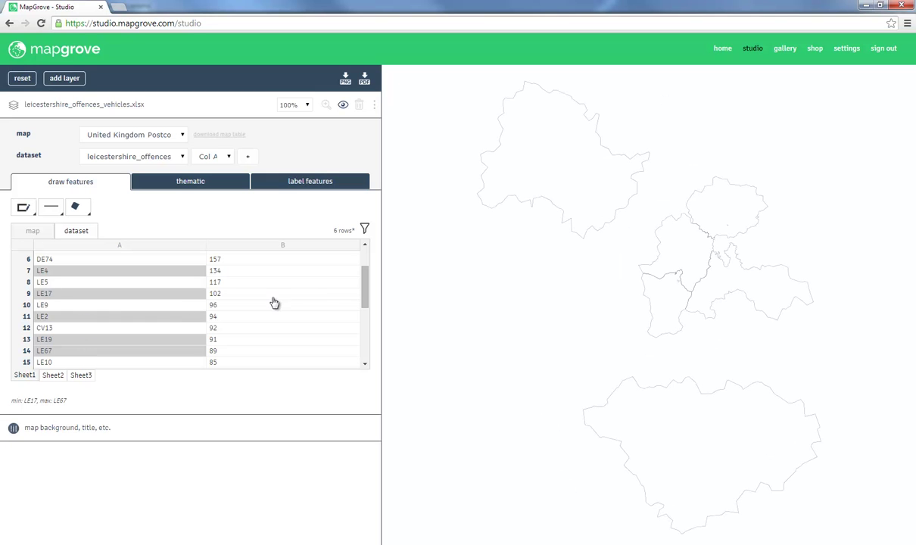
{"action": "scroll", "coordinate": [356, 278], "scroll_direction": "down", "scroll_amount": 5}
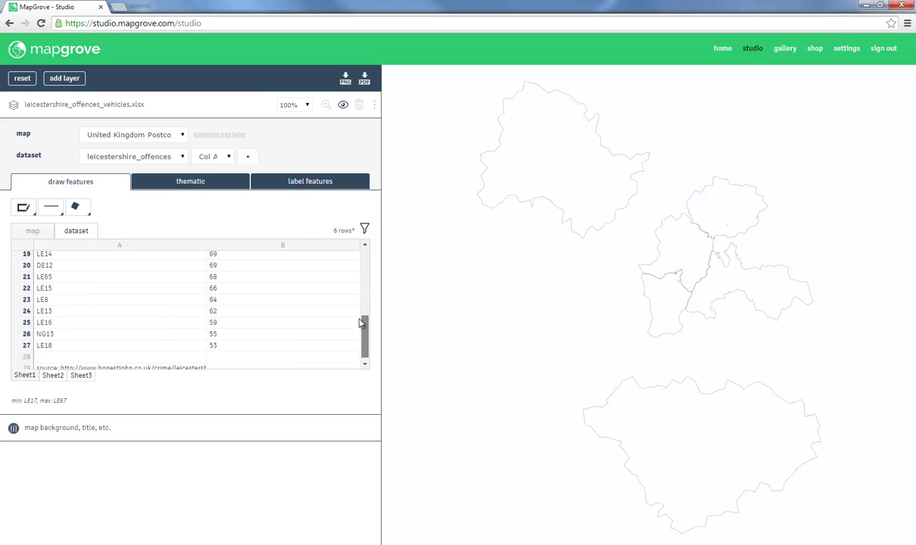
{"action": "left_click_drag", "start_coordinate": [361, 325], "coordinate": [363, 252]}
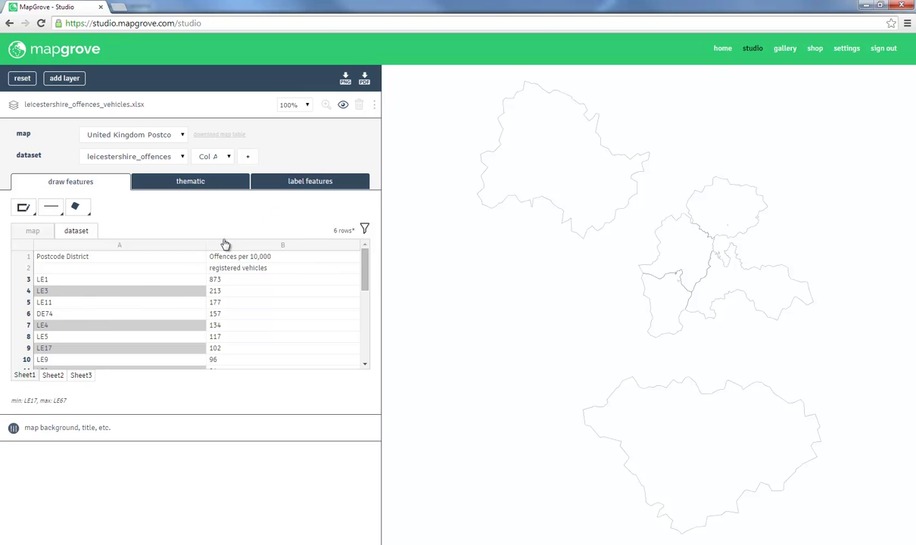
{"action": "left_click", "coordinate": [131, 310]}
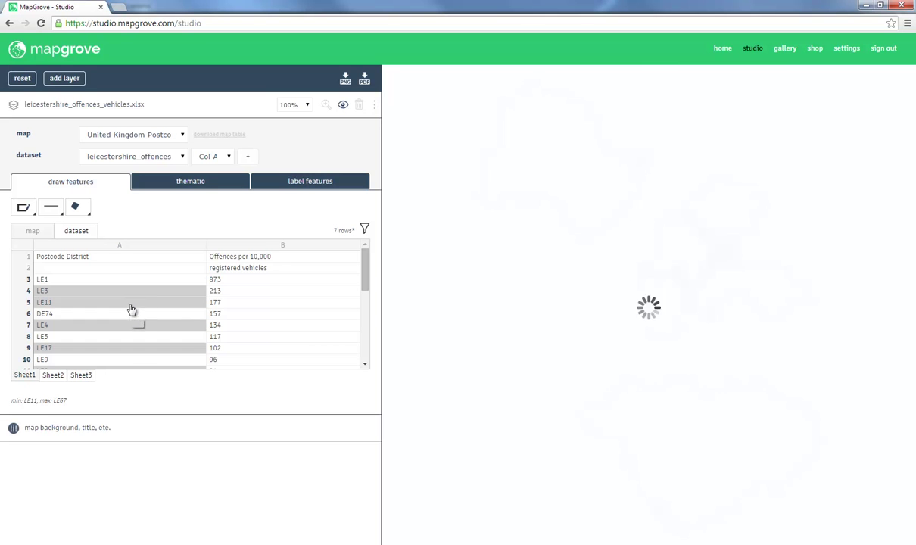
{"action": "scroll", "coordinate": [348, 301], "scroll_direction": "down", "scroll_amount": 2}
{"action": "left_click", "coordinate": [130, 326]}
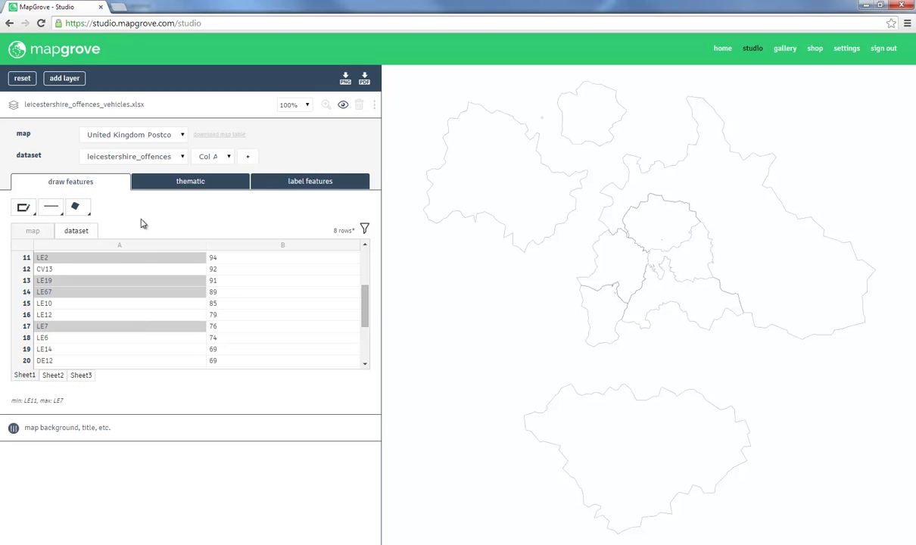
Step: Draw all postcode districts in dataset column A, and select column B's offences per 10,000 vehicles as the thematic values
{"action": "left_click", "coordinate": [119, 247]}
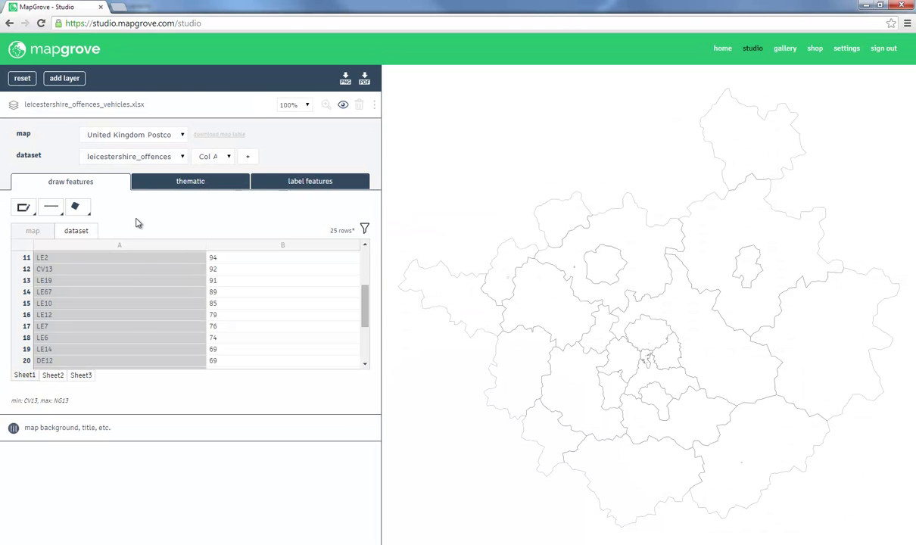
{"action": "left_click", "coordinate": [188, 187]}
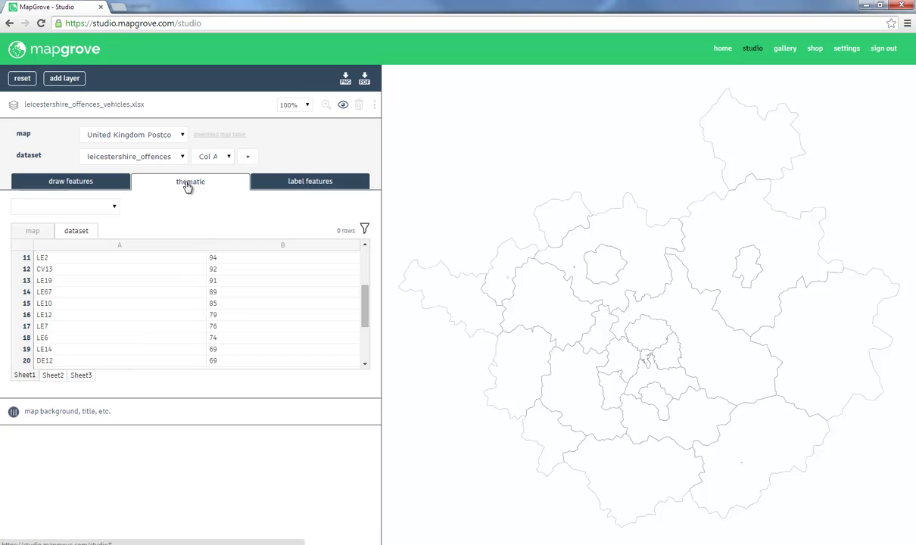
{"action": "left_click", "coordinate": [278, 248]}
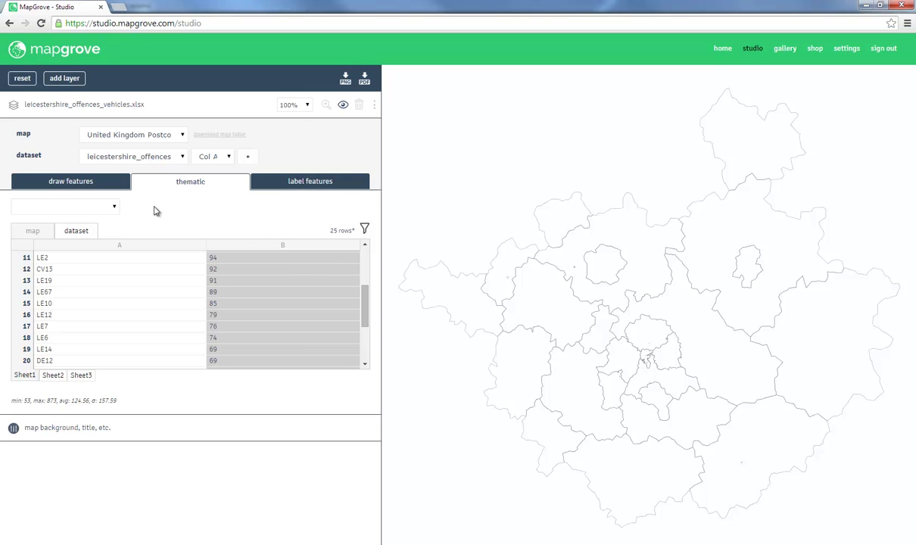
{"action": "left_click_drag", "start_coordinate": [366, 293], "coordinate": [367, 252]}
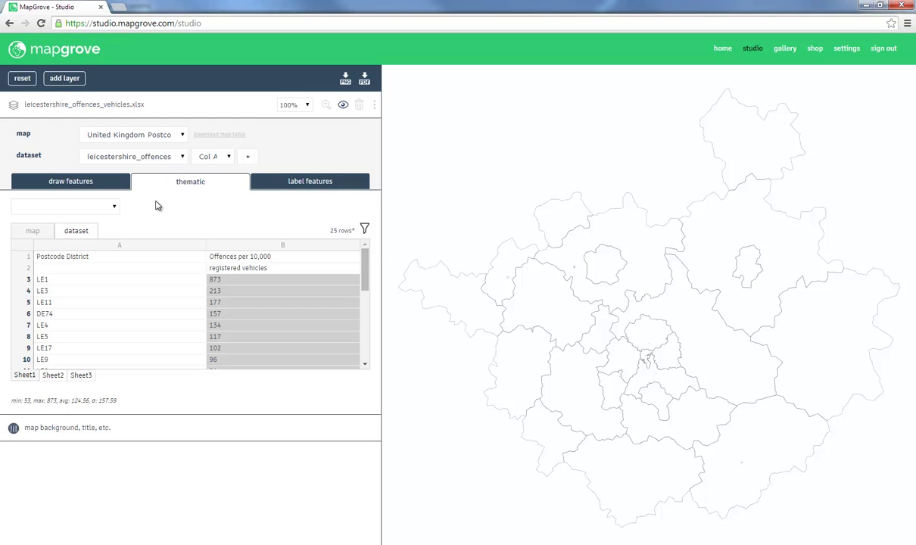
Step: Apply a color ramp thematic fill to the districts based on the selected offence values
{"action": "left_click", "coordinate": [115, 210]}
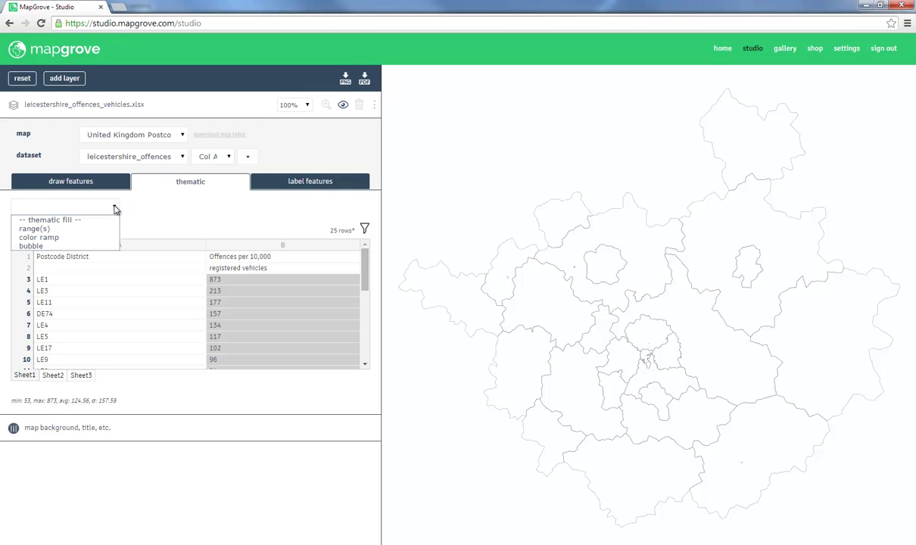
{"action": "left_click", "coordinate": [62, 237]}
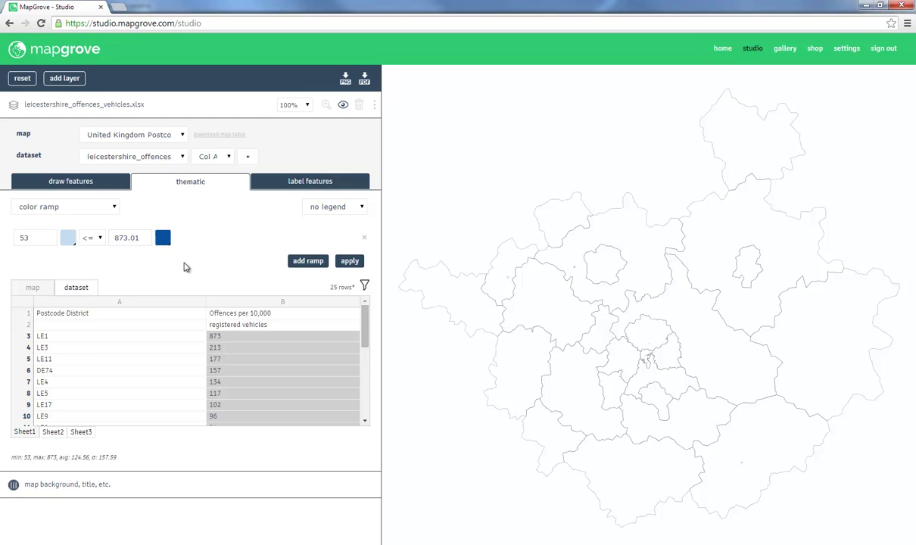
{"action": "left_click", "coordinate": [352, 263]}
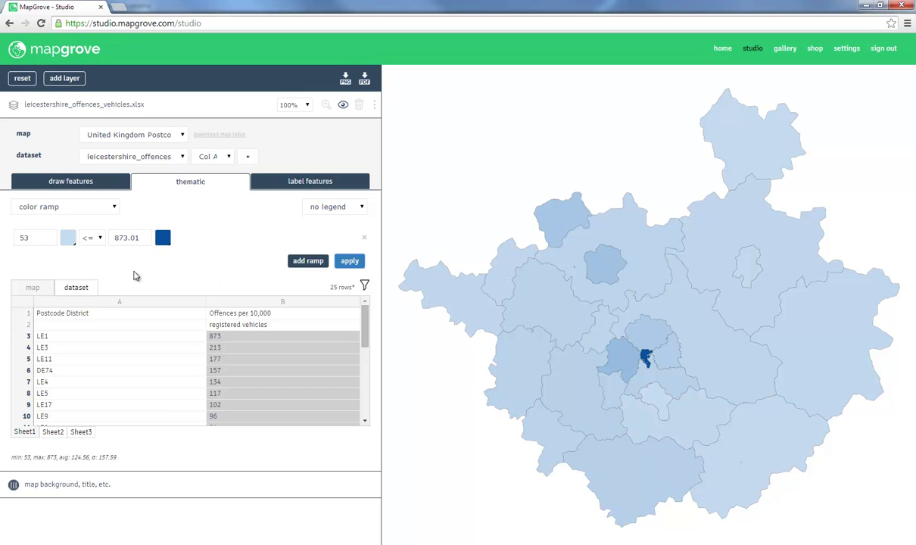
Step: Recolor the ramp to run from white at its low end to near-black at its high end
{"action": "left_click", "coordinate": [67, 239]}
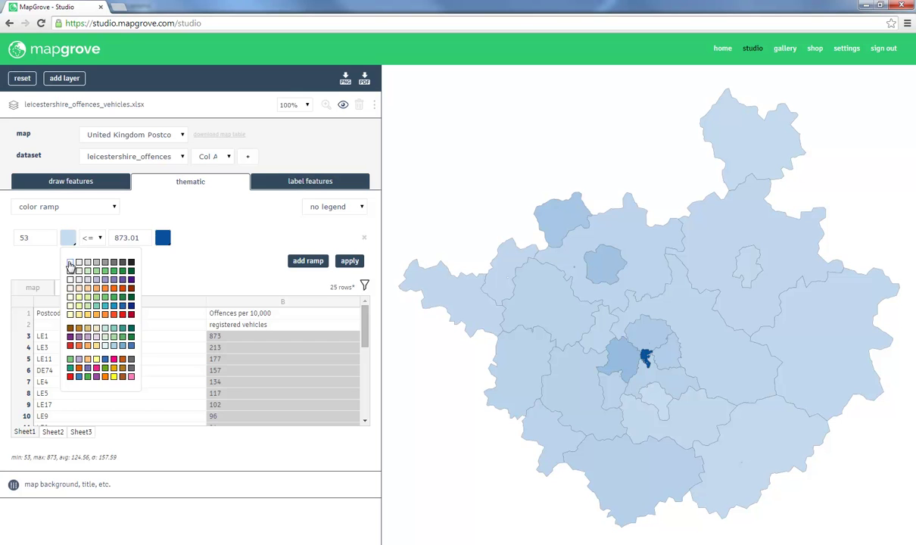
{"action": "left_click", "coordinate": [69, 264]}
{"action": "left_click", "coordinate": [163, 239]}
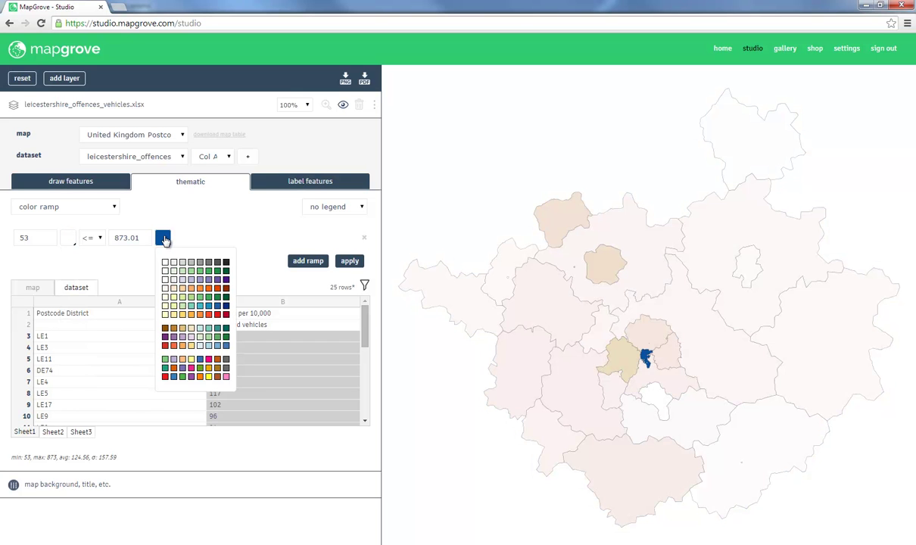
{"action": "left_click", "coordinate": [220, 260]}
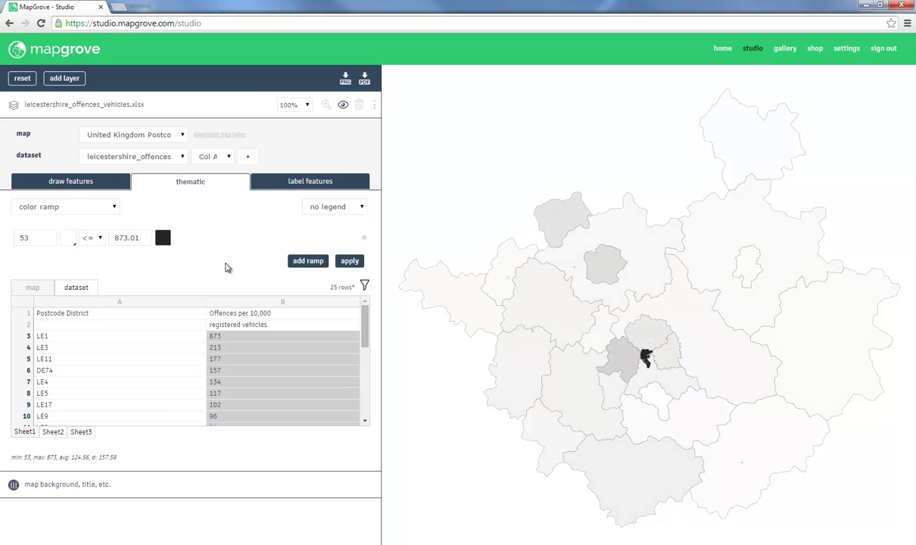
Step: Place the legend at the top left of the map and set the color ramp's upper limit to 873
{"action": "left_click", "coordinate": [319, 206]}
{"action": "left_click", "coordinate": [323, 237]}
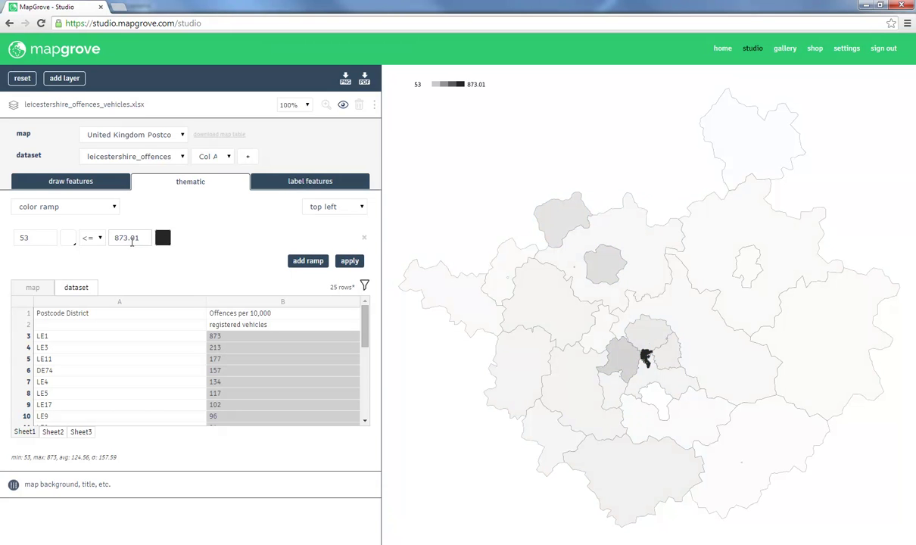
{"action": "left_click", "coordinate": [142, 239]}
{"action": "key", "text": "BackSpace"}
{"action": "key", "text": "BackSpace"}
{"action": "key", "text": "BackSpace"}
{"action": "left_click", "coordinate": [348, 260]}
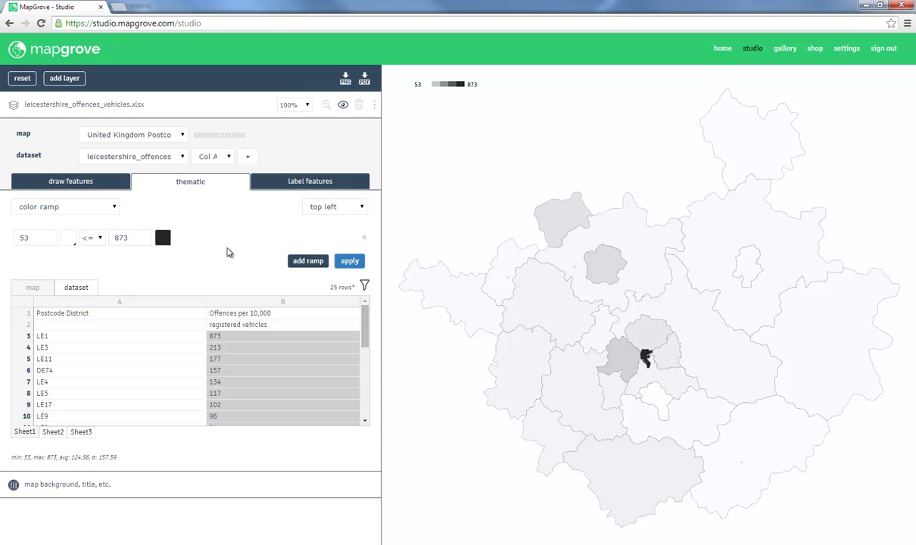
Step: Label the districts with the offence values from dataset column B in 10-point Arial
{"action": "left_click", "coordinate": [284, 178]}
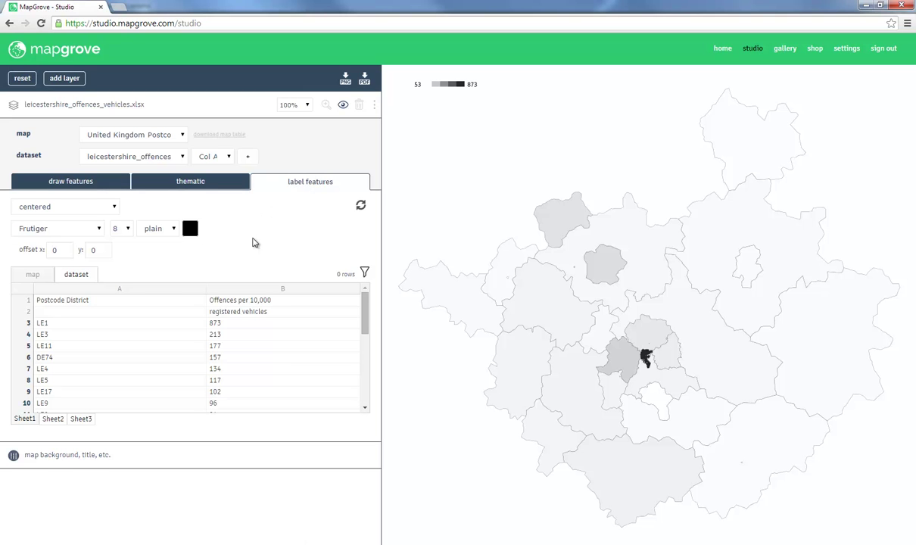
{"action": "left_click", "coordinate": [270, 291]}
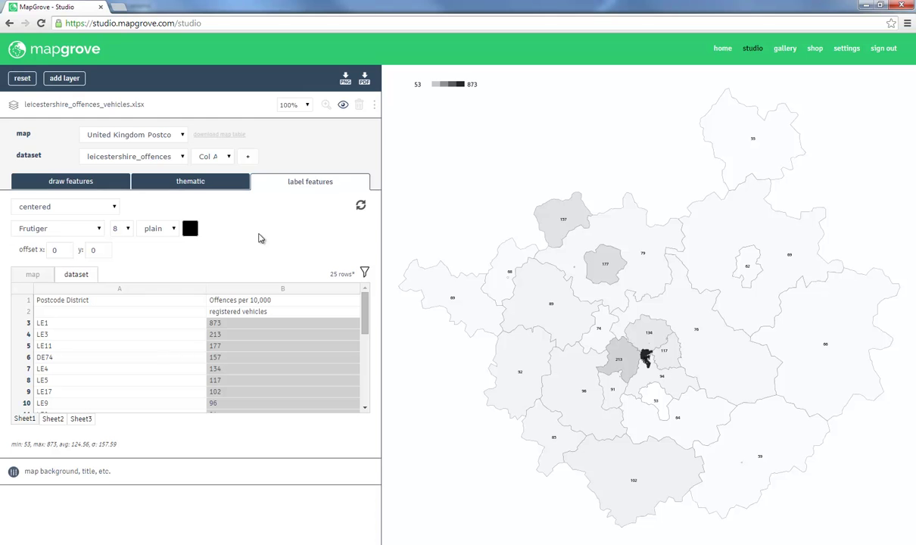
{"action": "left_click", "coordinate": [129, 229]}
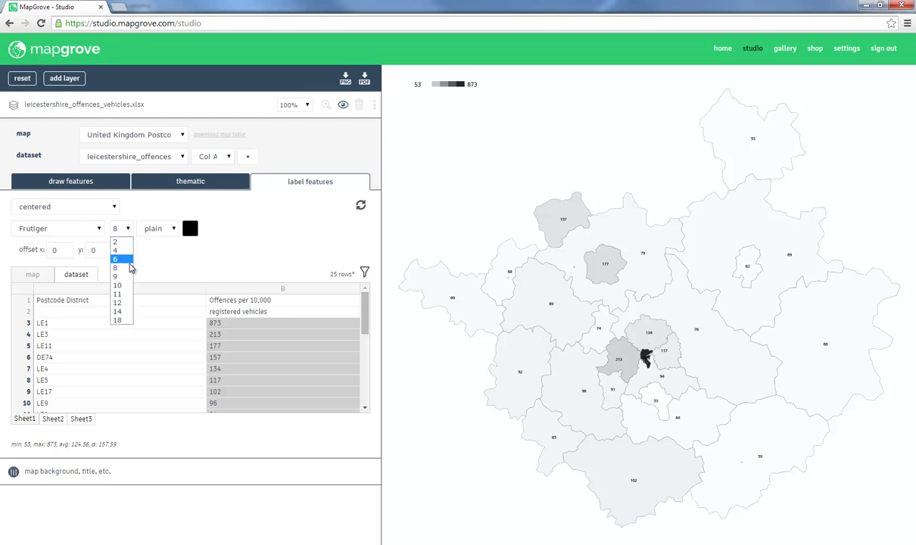
{"action": "left_click", "coordinate": [119, 276]}
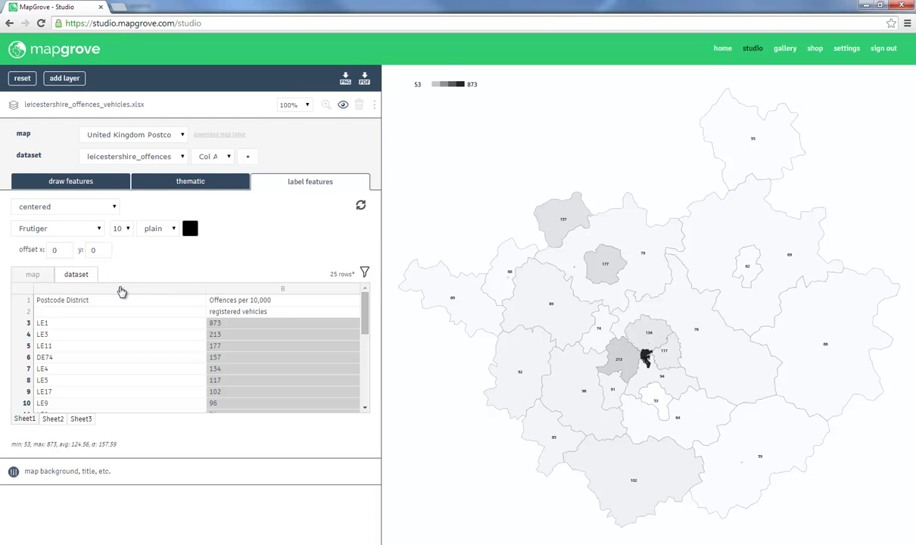
{"action": "left_click", "coordinate": [87, 229]}
{"action": "left_click", "coordinate": [86, 249]}
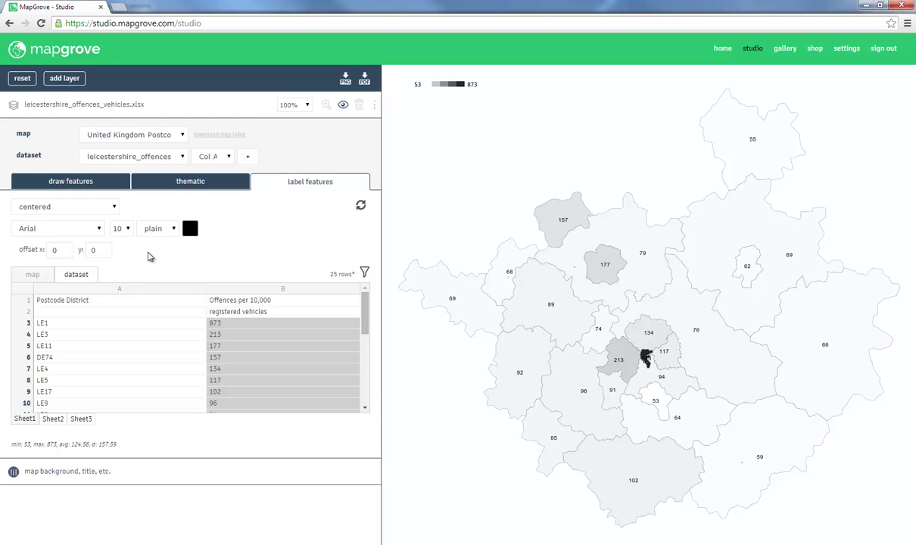
{"action": "left_click", "coordinate": [111, 473]}
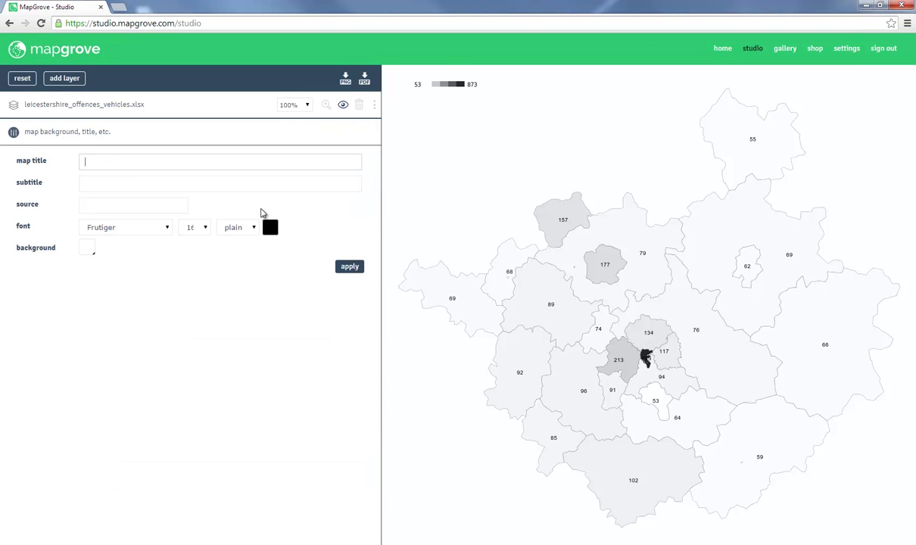
{"action": "type", "text": "LEICESTER VEHICLE CRIME PER POSTCODE DISTRICT"}
{"action": "key", "text": "Tab"}
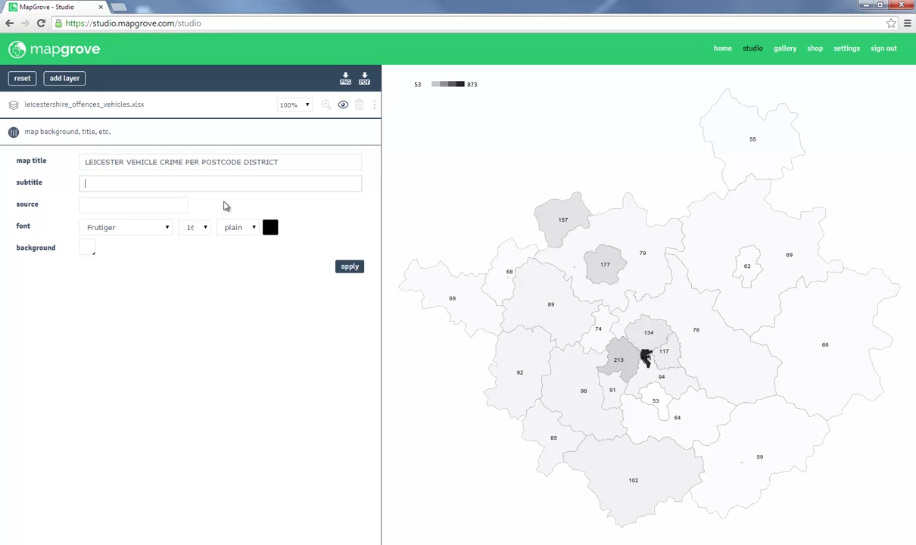
{"action": "type", "text": "OFFENCES PER 10,000 REGISTERED VEHICLES"}
{"action": "left_click", "coordinate": [169, 205]}
{"action": "type", "text": "www.honestjohn.com"}
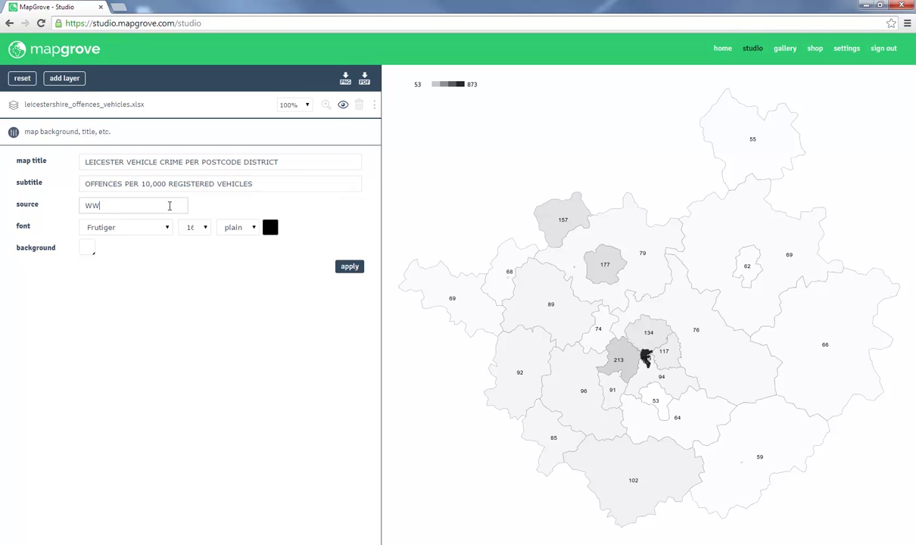
{"action": "left_click", "coordinate": [167, 252]}
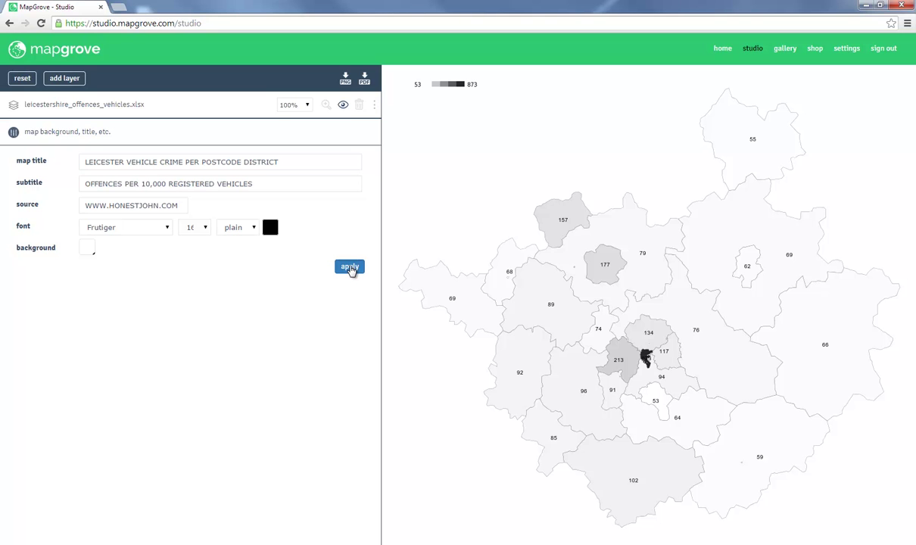
{"action": "left_click", "coordinate": [351, 269]}
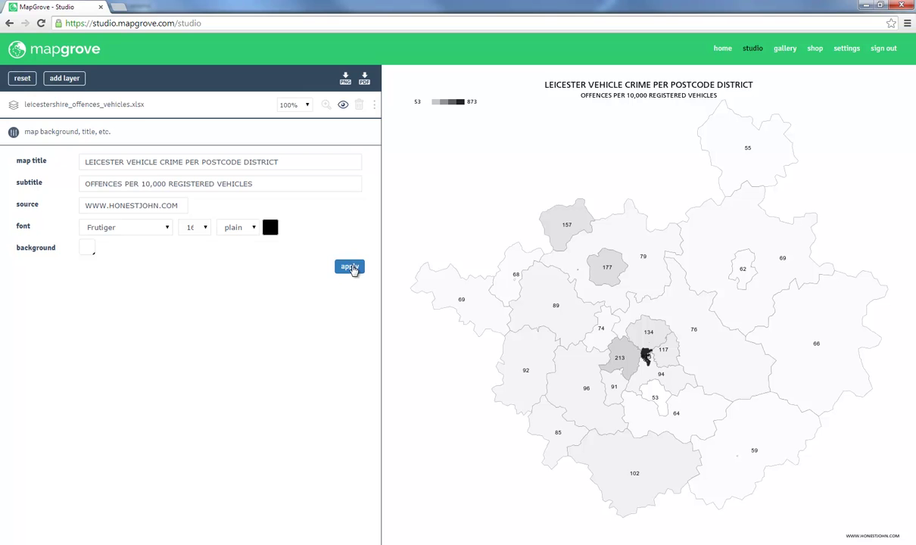
{"action": "left_click", "coordinate": [352, 267]}
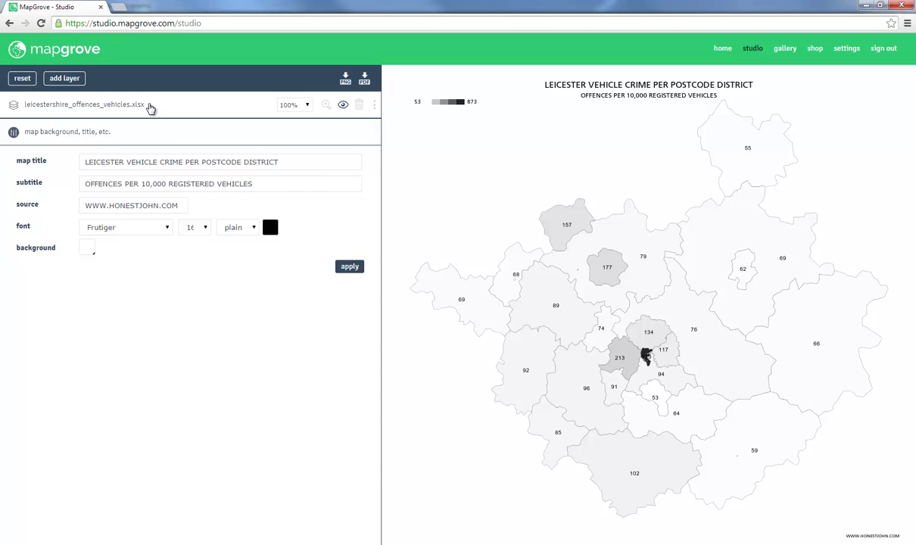
{"action": "left_click", "coordinate": [150, 108]}
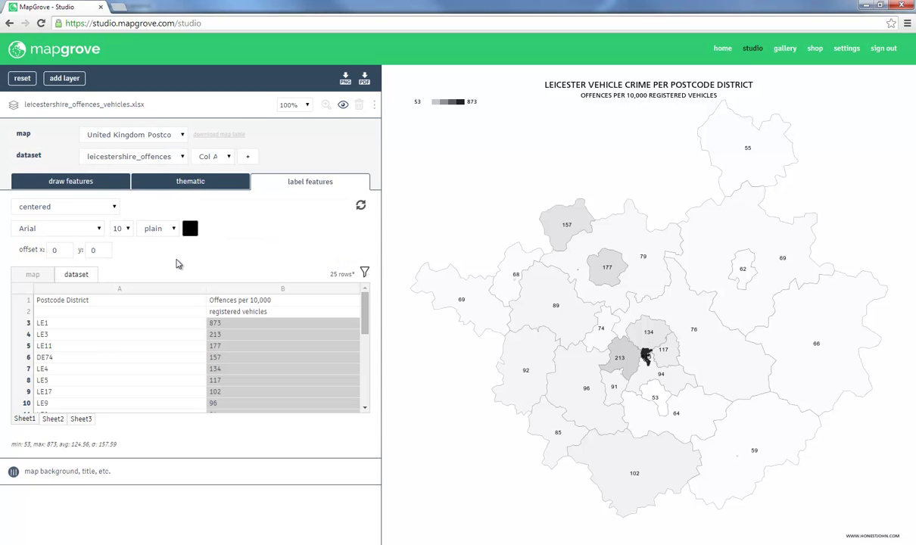
{"action": "left_click", "coordinate": [291, 292]}
{"action": "left_click", "coordinate": [291, 291]}
Step: Add a United Kingdom Postcode Districts (2015) layer with no features drawn, and link it to the leicestershire_offences_vehicles.xlsx dataset
{"action": "left_click", "coordinate": [75, 81]}
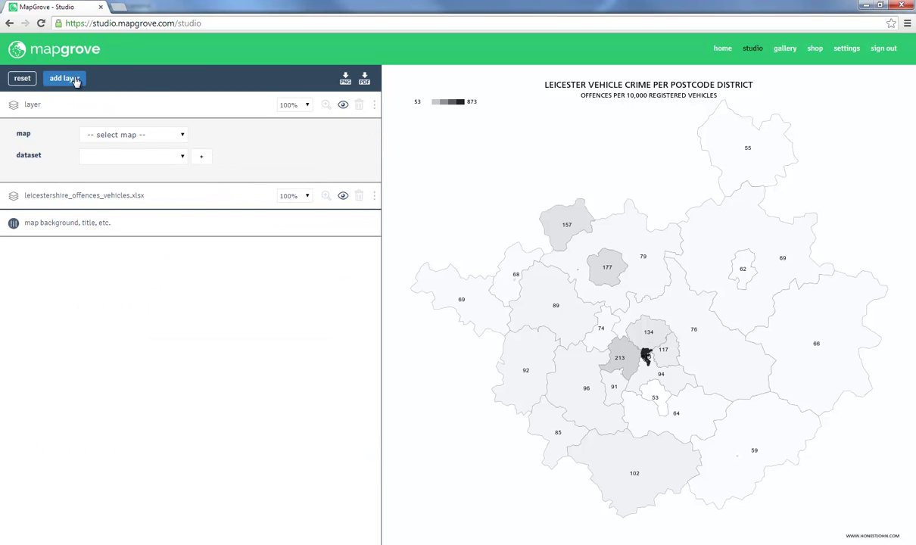
{"action": "left_click", "coordinate": [112, 134]}
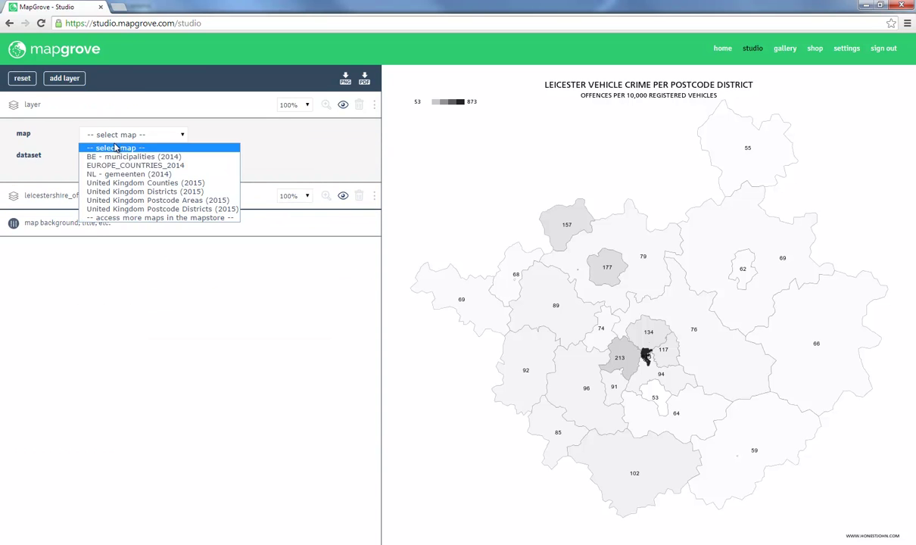
{"action": "left_click", "coordinate": [124, 209]}
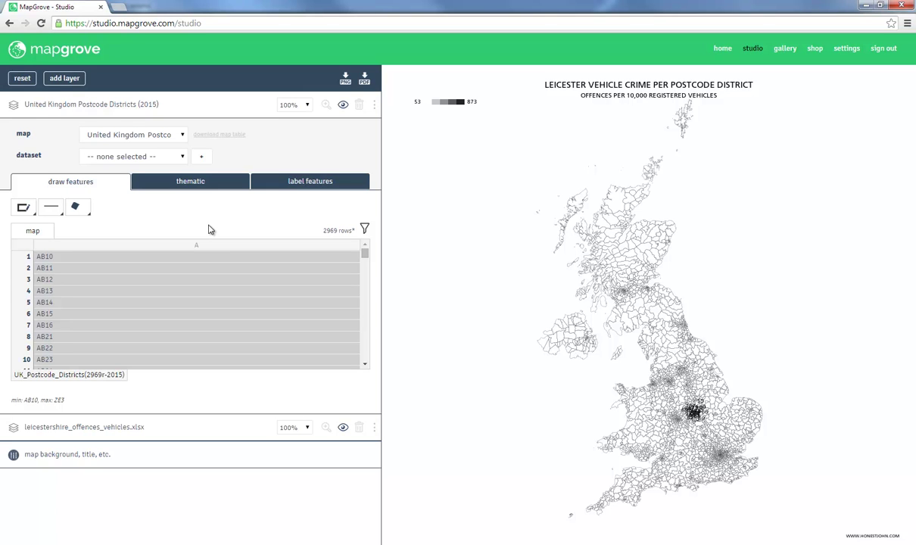
{"action": "left_click", "coordinate": [201, 246]}
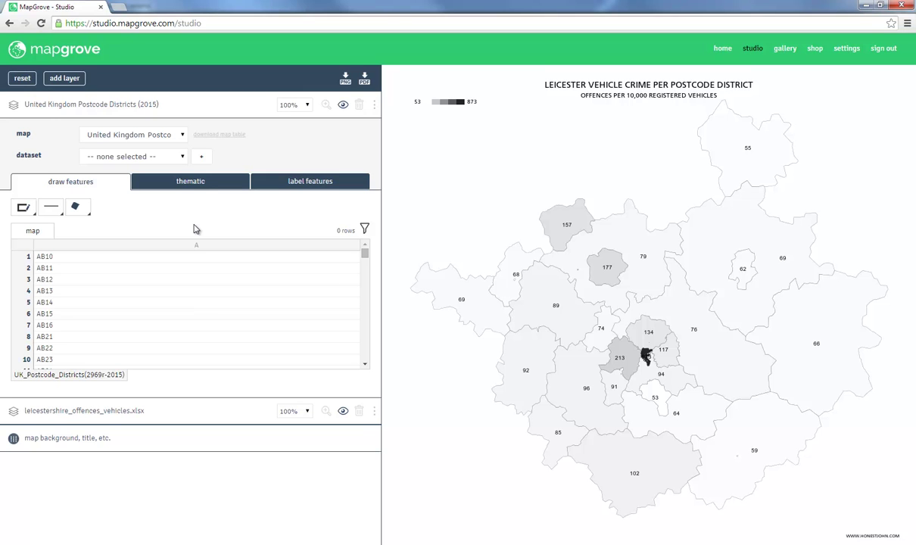
{"action": "left_click", "coordinate": [181, 156]}
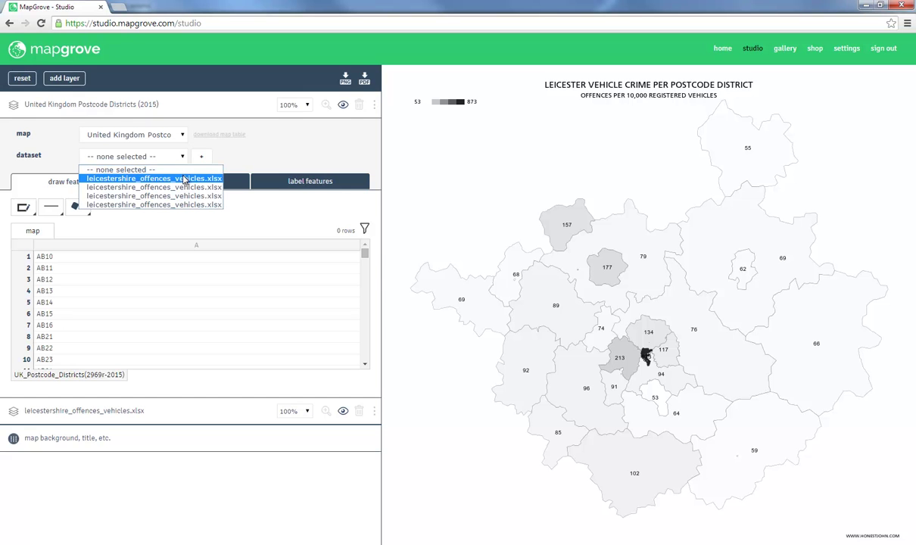
{"action": "left_click", "coordinate": [183, 179]}
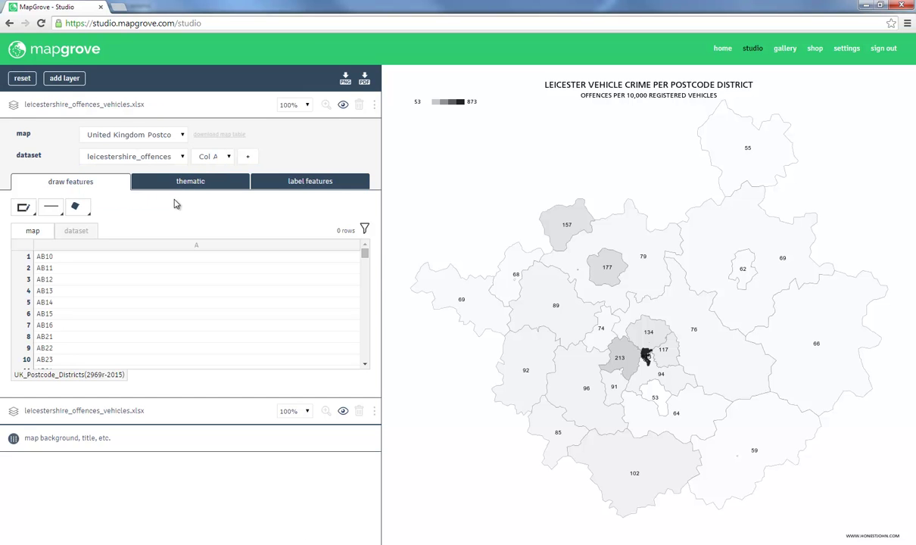
Step: Label the new layer with the postcode district names from dataset column A, using a y offset of 15
{"action": "left_click", "coordinate": [257, 181]}
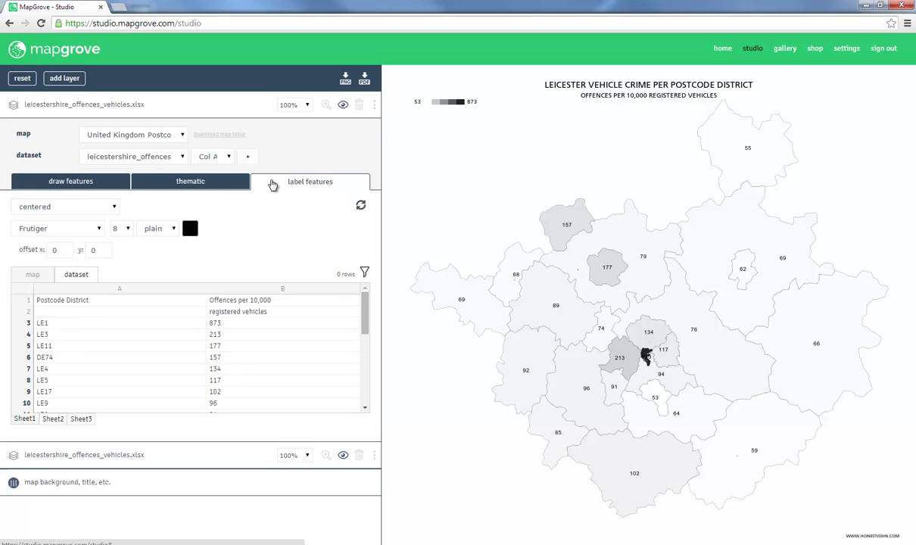
{"action": "left_click", "coordinate": [137, 289]}
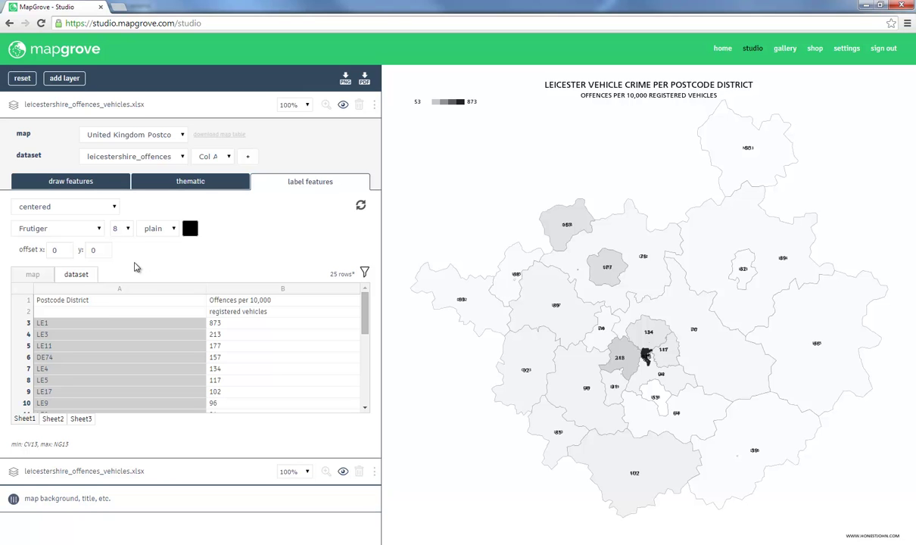
{"action": "double_click", "coordinate": [95, 250]}
{"action": "type", "text": "10"}
{"action": "left_click", "coordinate": [360, 206]}
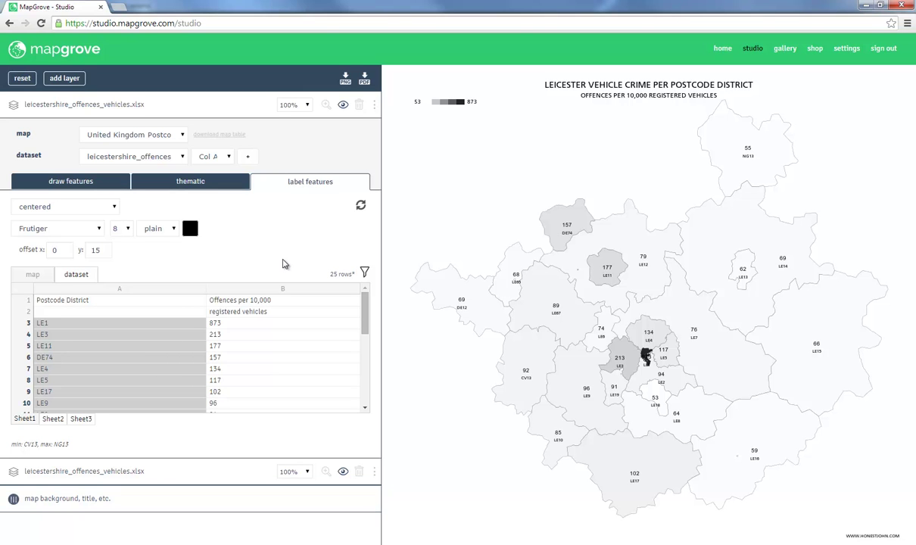
Step: Download the finished map as a PNG image and open the downloaded file
{"action": "left_click", "coordinate": [345, 81]}
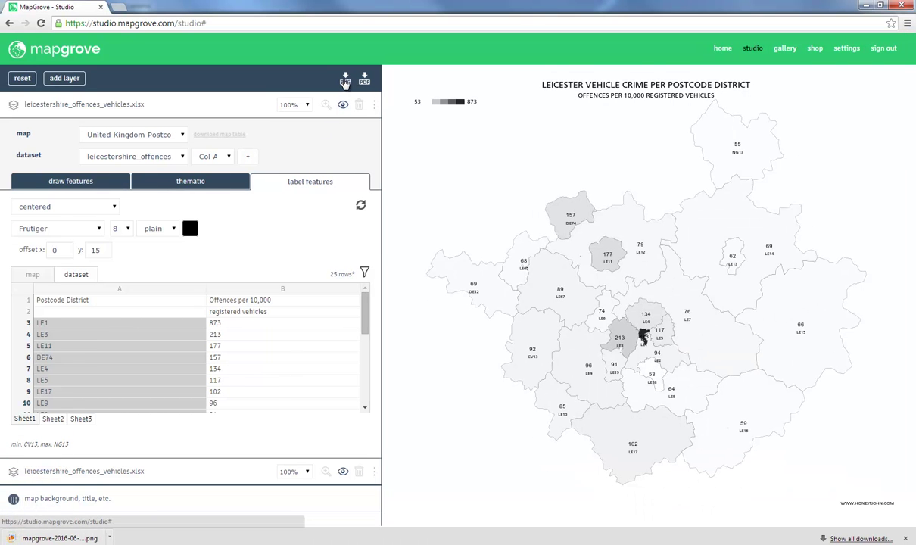
{"action": "left_click", "coordinate": [59, 539]}
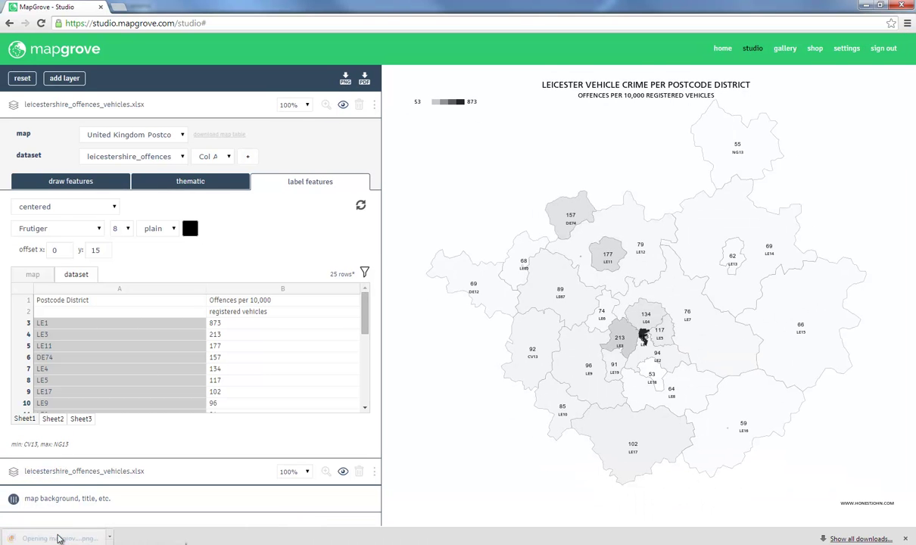